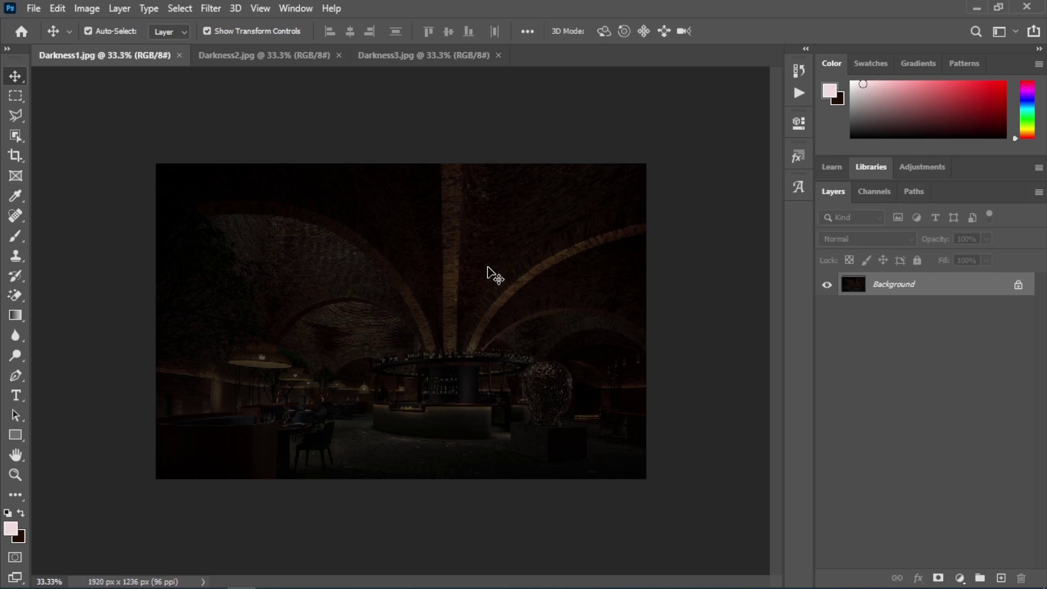
Compare the Darkness1, Darkness2 and Darkness3 exposures by switching between their documents.
click(260, 61)
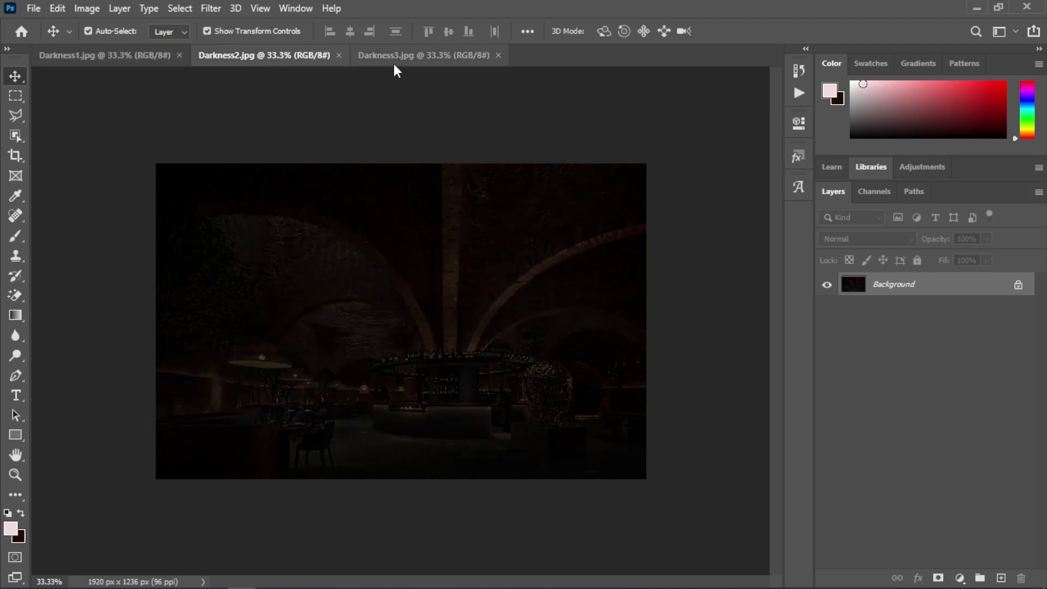
click(414, 60)
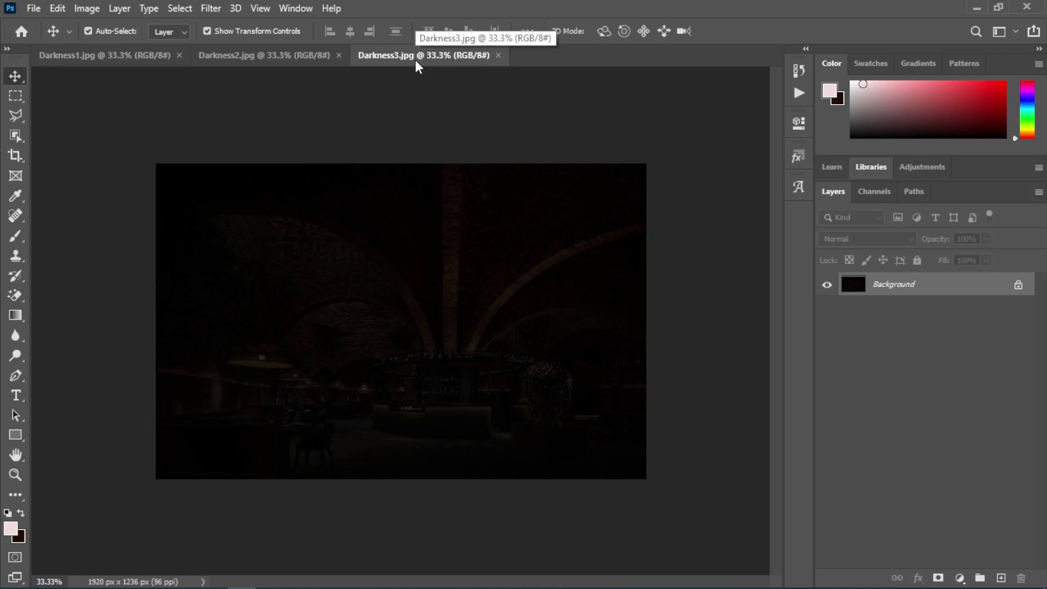
click(266, 61)
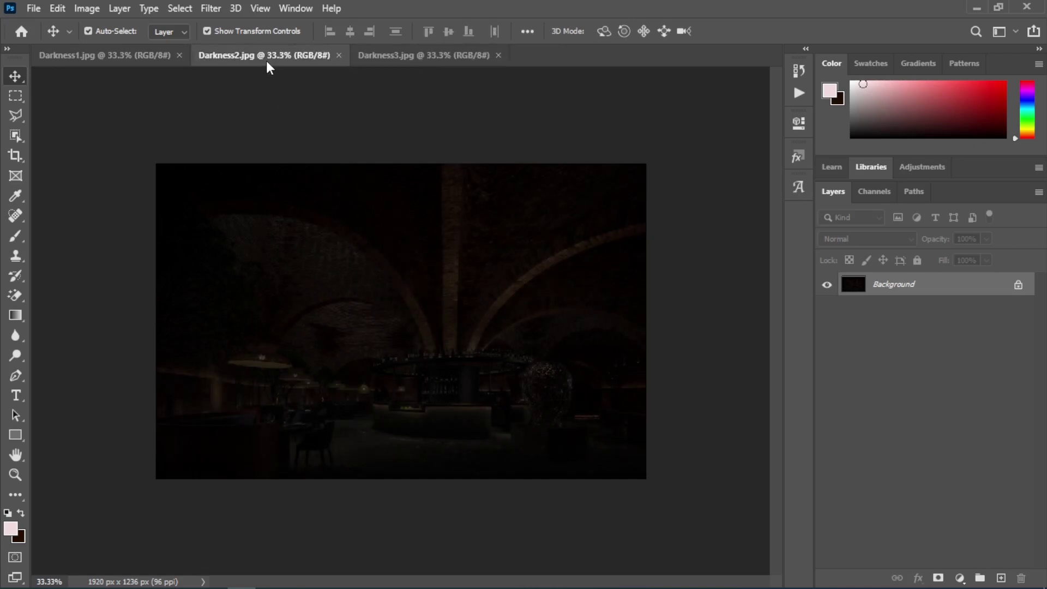
click(102, 56)
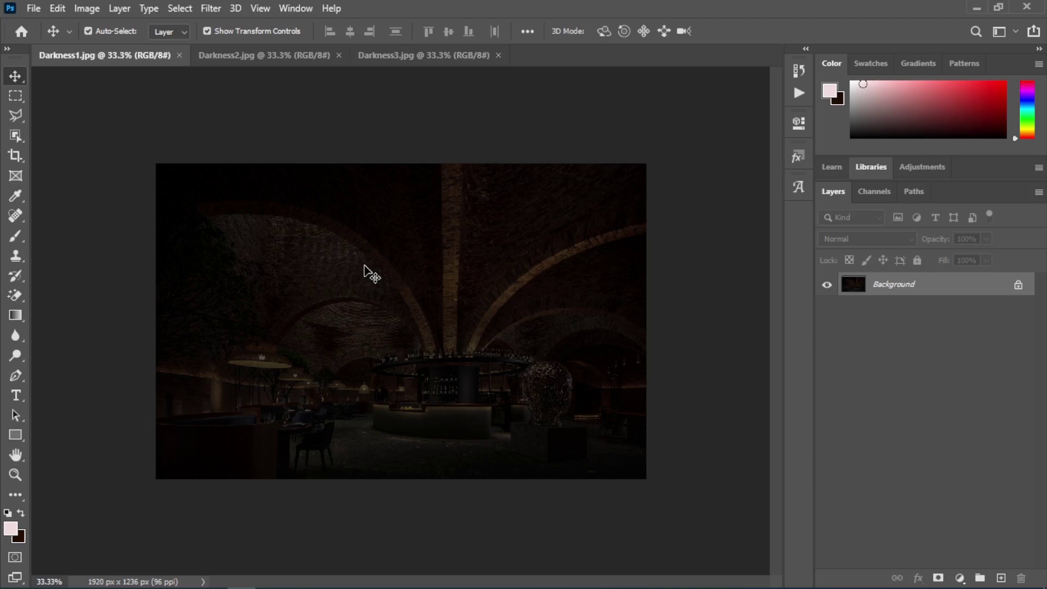
click(271, 60)
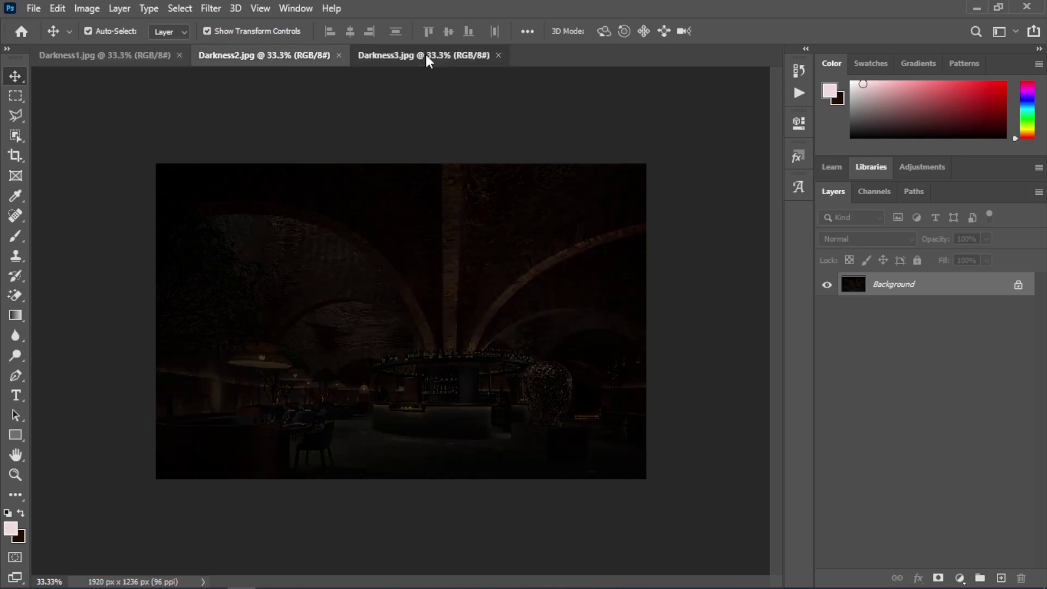
click(425, 54)
click(289, 58)
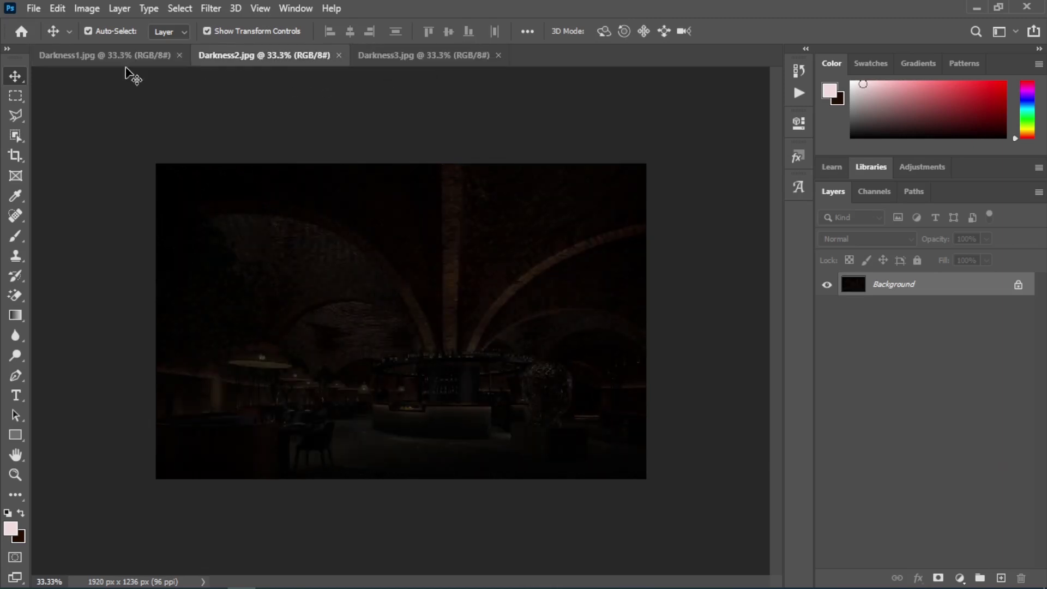
click(119, 61)
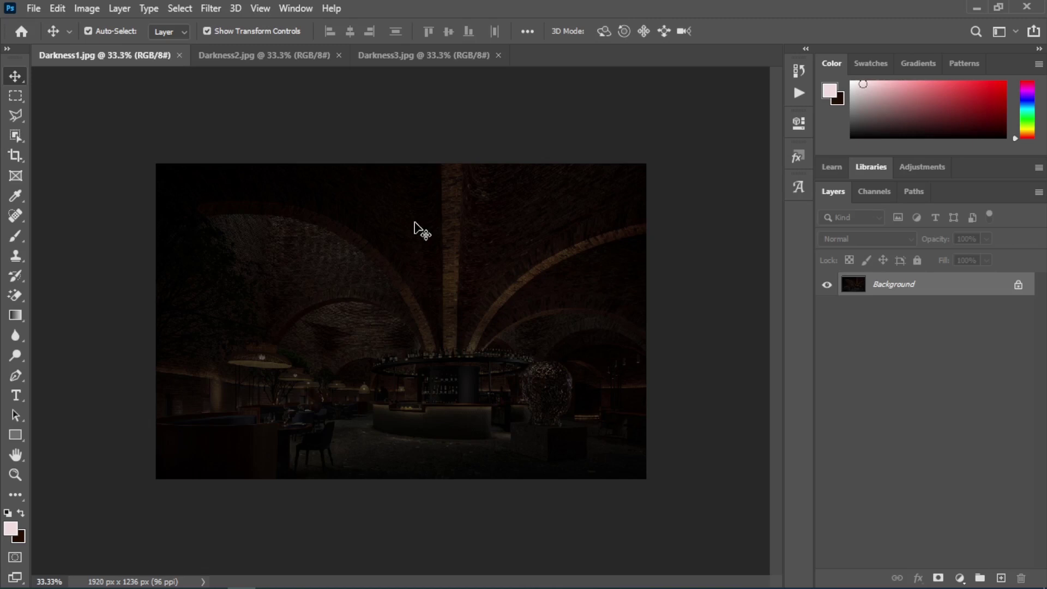
Launch File > Automate > Merge to HDR Pro and bring up its source-type choices.
click(33, 9)
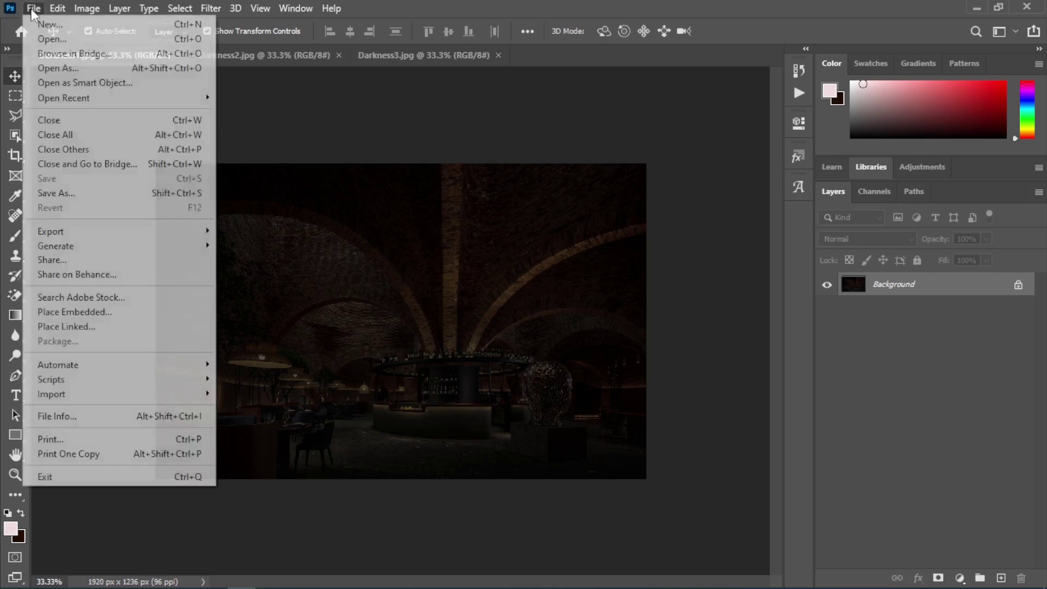
mouse_move(115, 364)
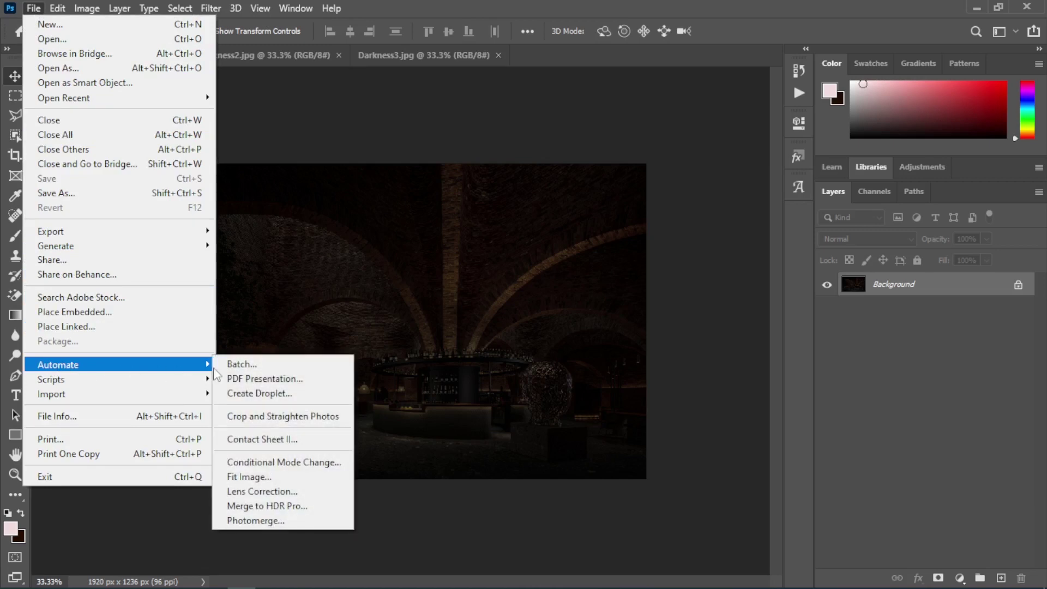
click(263, 506)
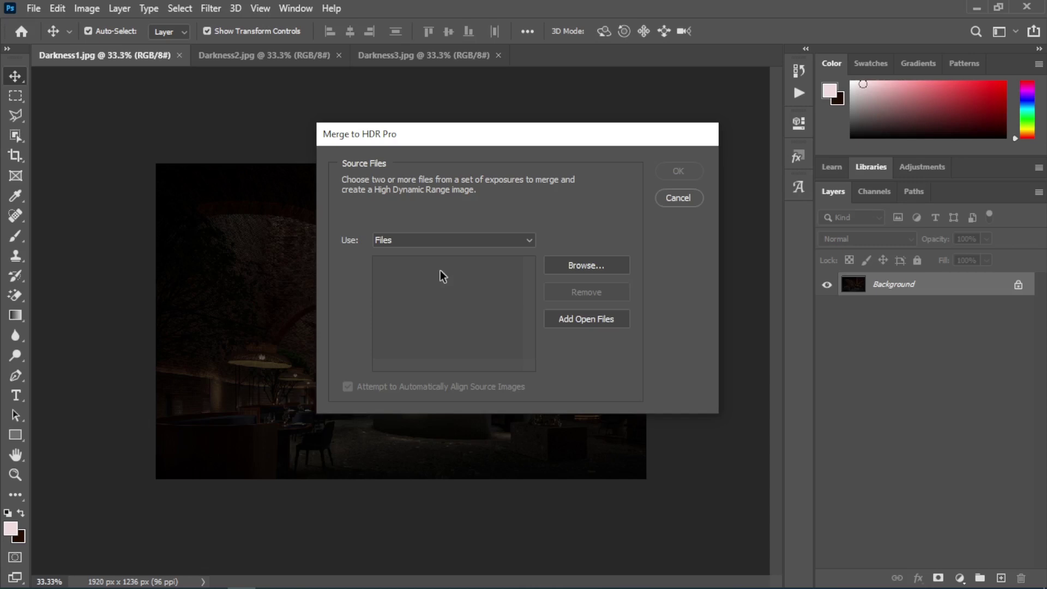
click(472, 240)
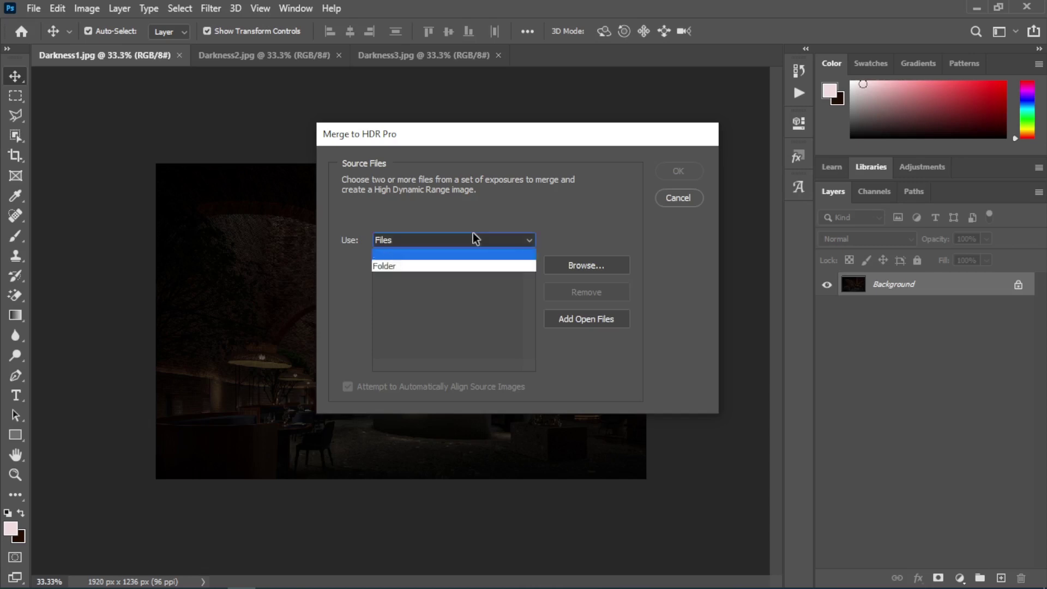
Use Folder, add the open Darkness1, Darkness2 and Darkness3 files, and run the merge.
click(440, 267)
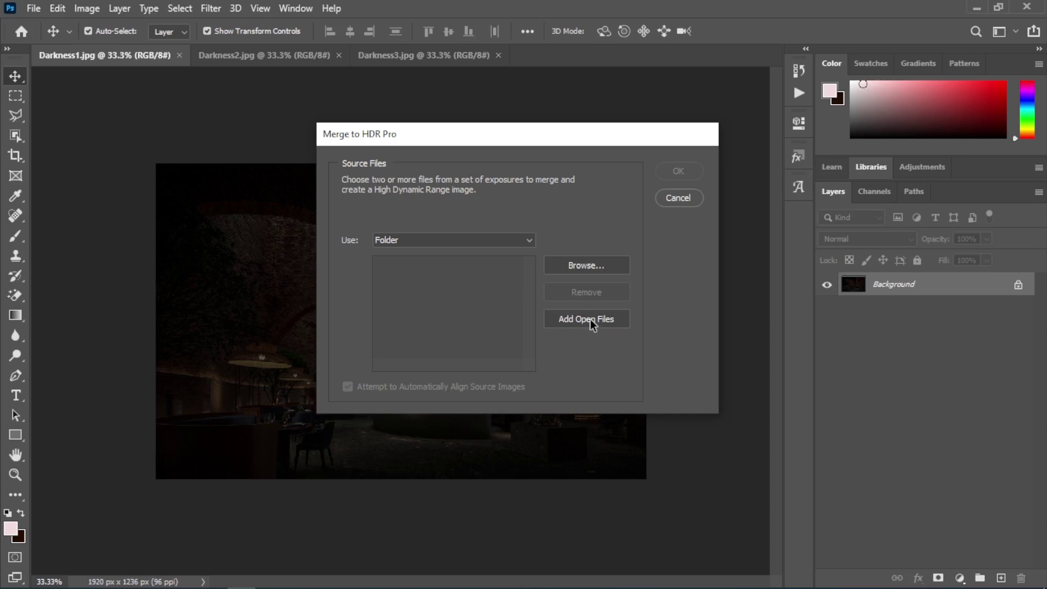
click(590, 319)
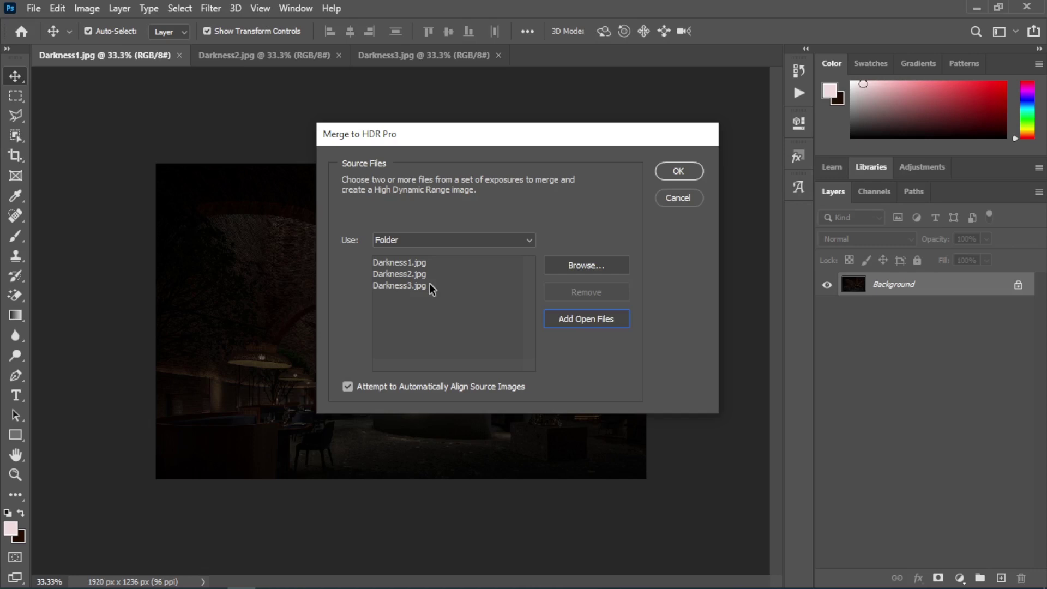
click(678, 172)
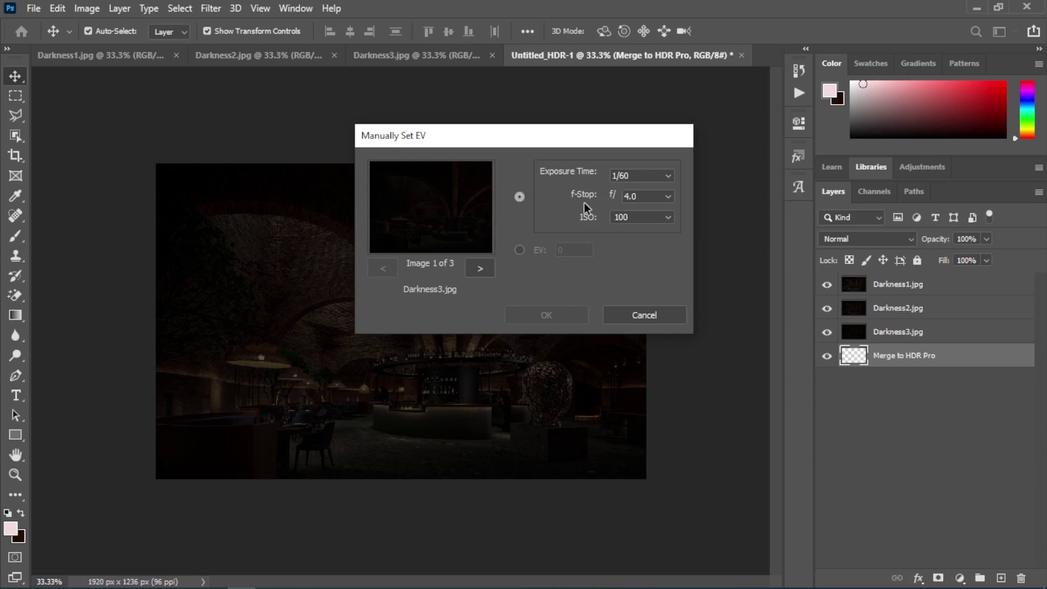
Choose single EV value entry for Darkness3.jpg in Manually Set EV.
click(520, 249)
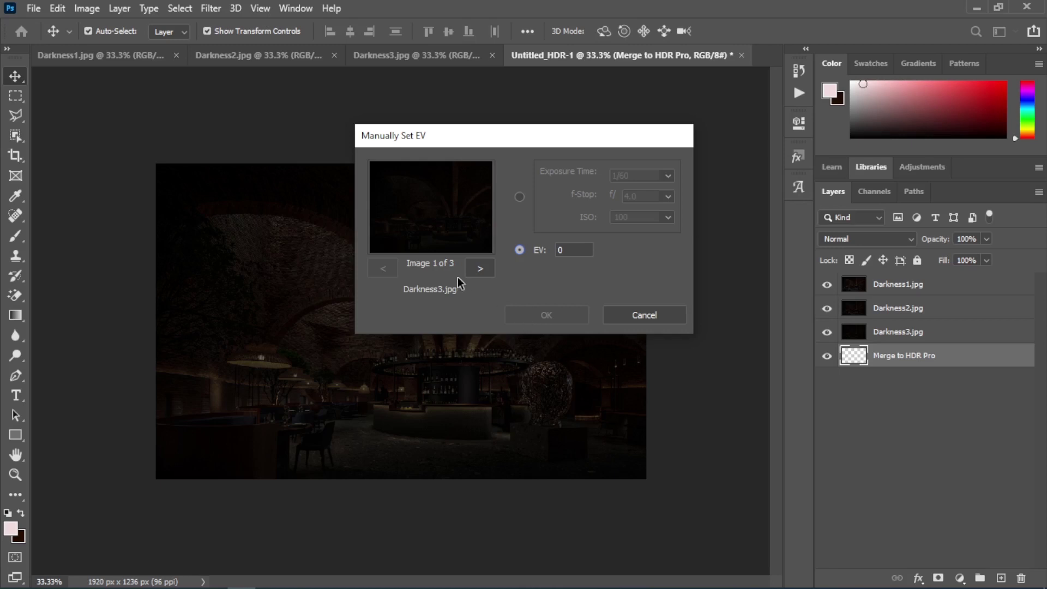
Set Darkness3.jpg's exposure by Exposure Time/f-Stop/ISO (f/4.0, ISO 100) and confirm.
click(479, 269)
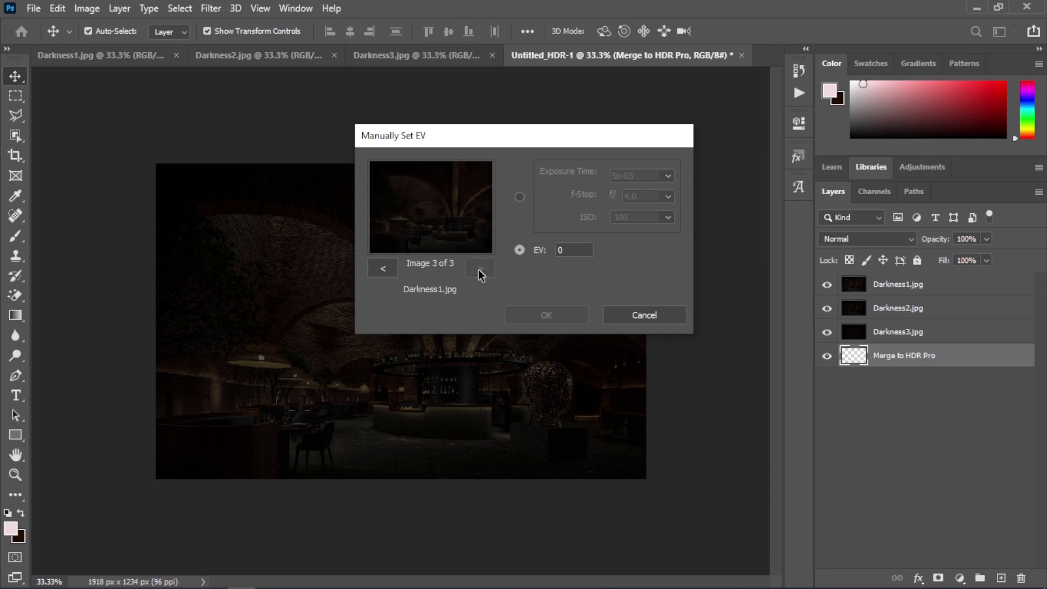
click(383, 268)
click(383, 268)
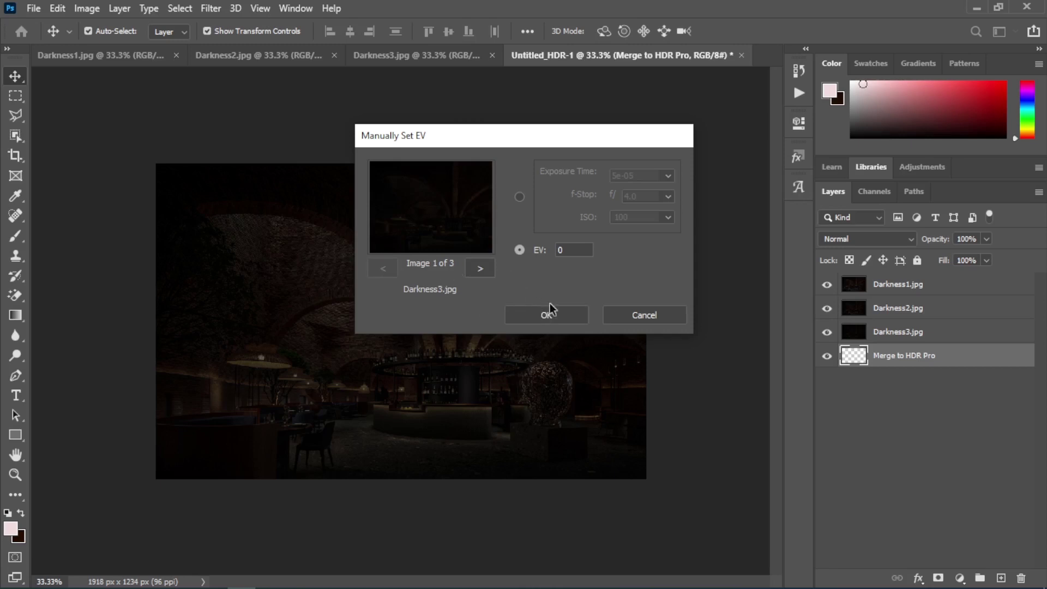
click(519, 197)
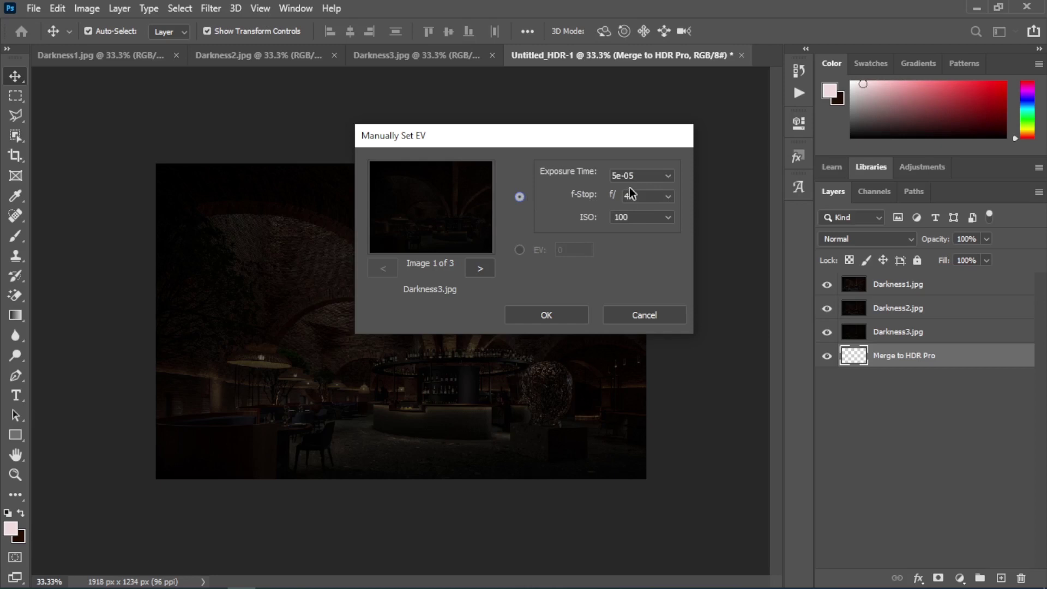
click(668, 175)
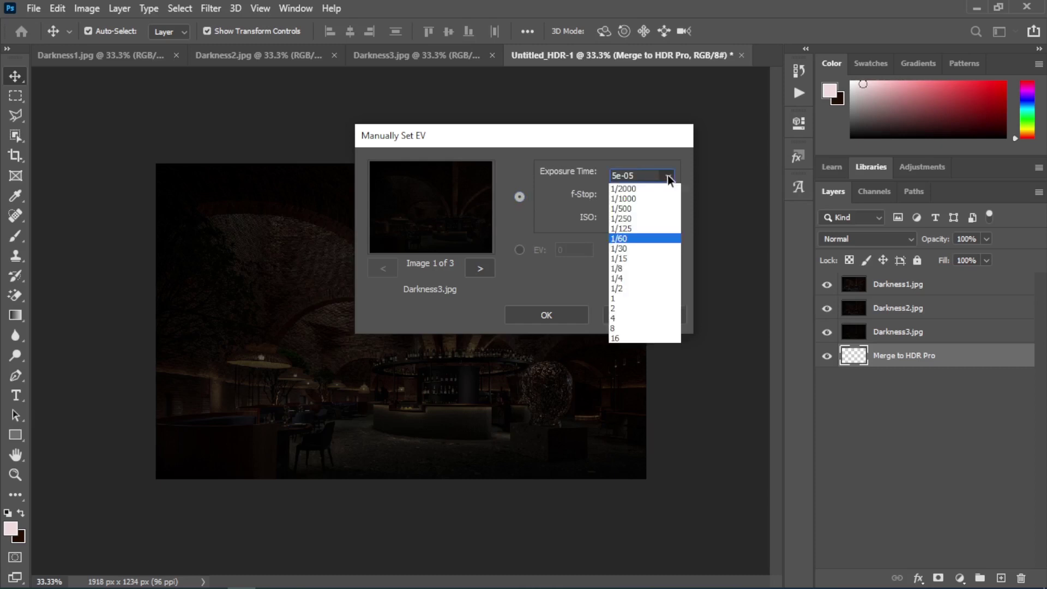
click(556, 202)
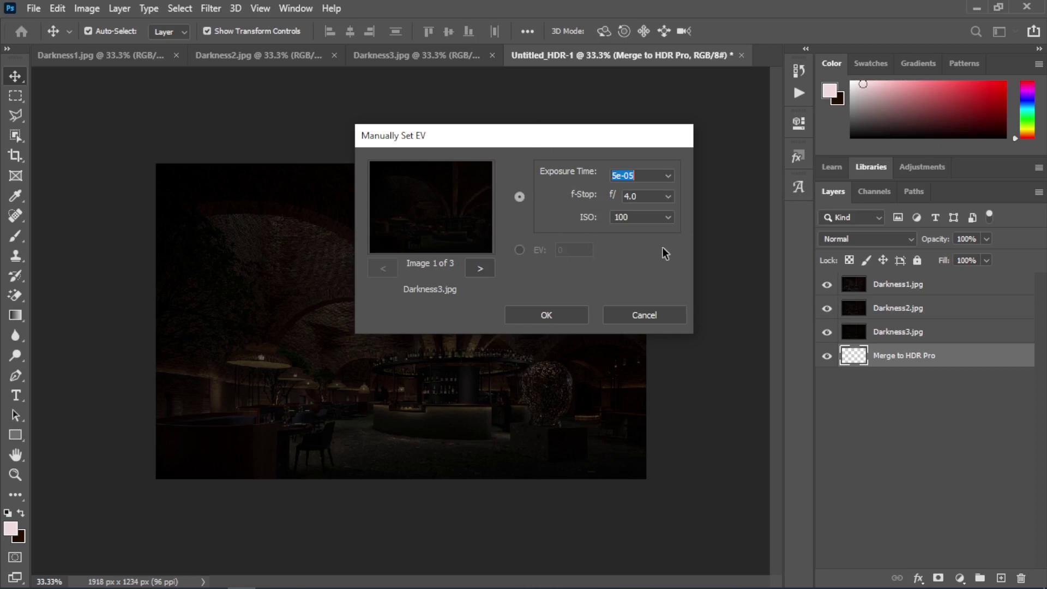
click(547, 315)
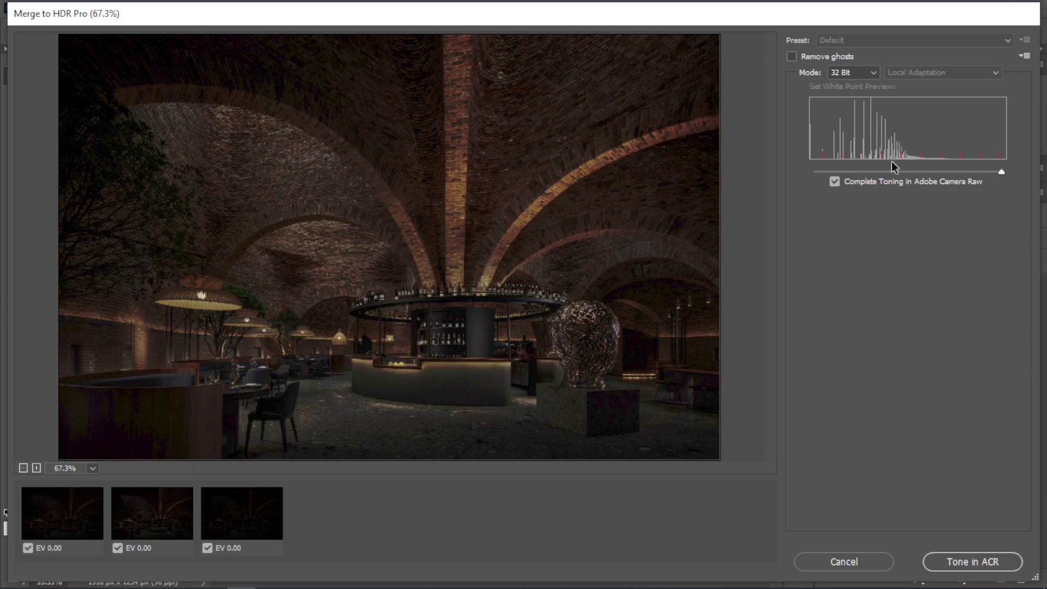
Bring up the bit-depth Mode choices in the 32 Bit merged HDR preview.
click(974, 565)
Switch the merge Mode from 32 Bit to 16 Bit Local Adaptation and view the toning presets.
click(865, 75)
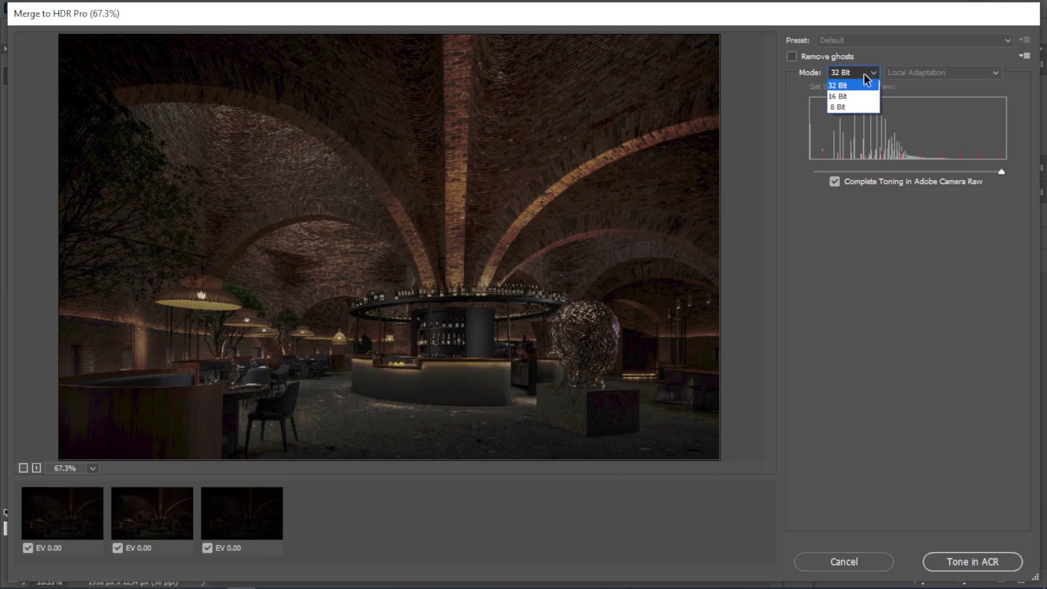
click(846, 97)
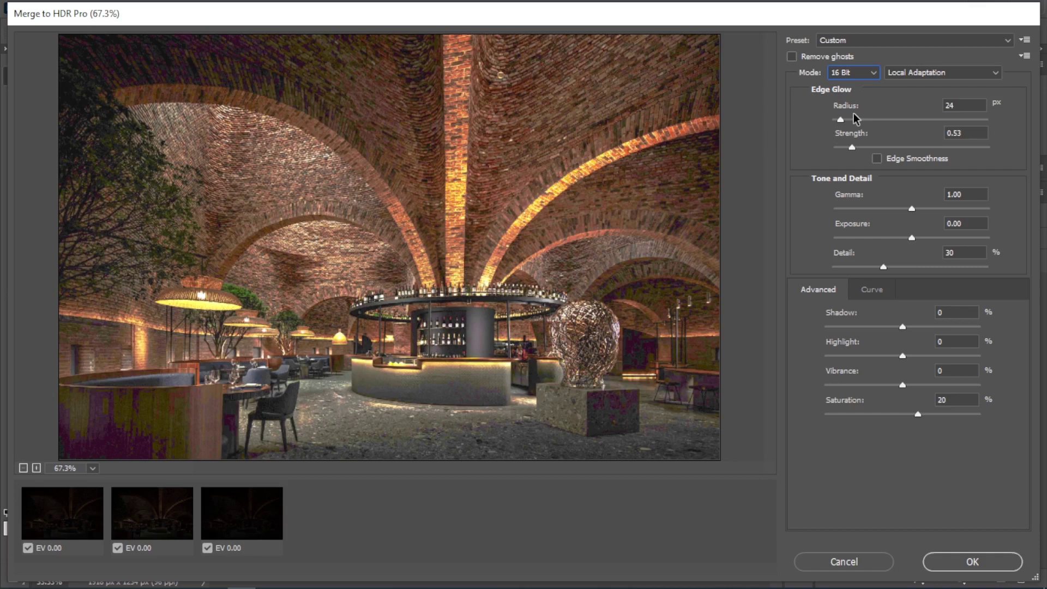
click(1006, 41)
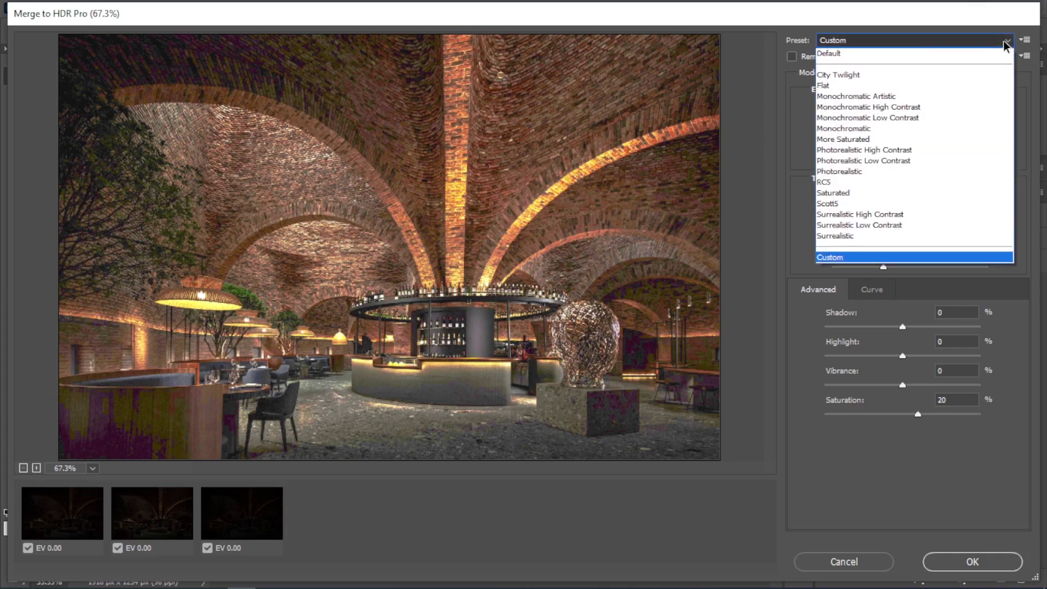
Try the Photorealistic preset, then revert the HDR toning to the Default preset.
click(840, 171)
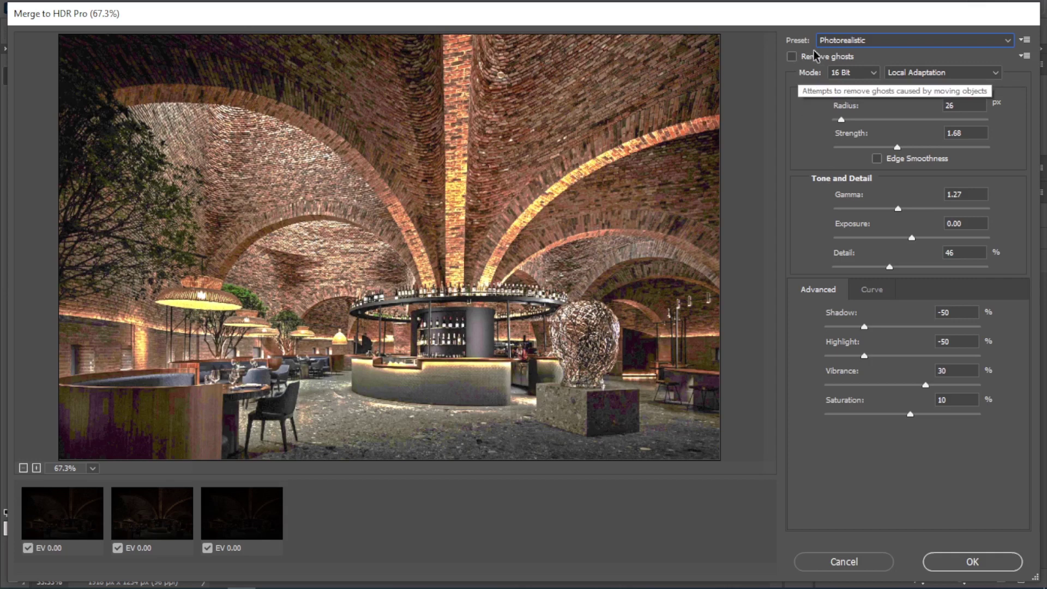
click(862, 41)
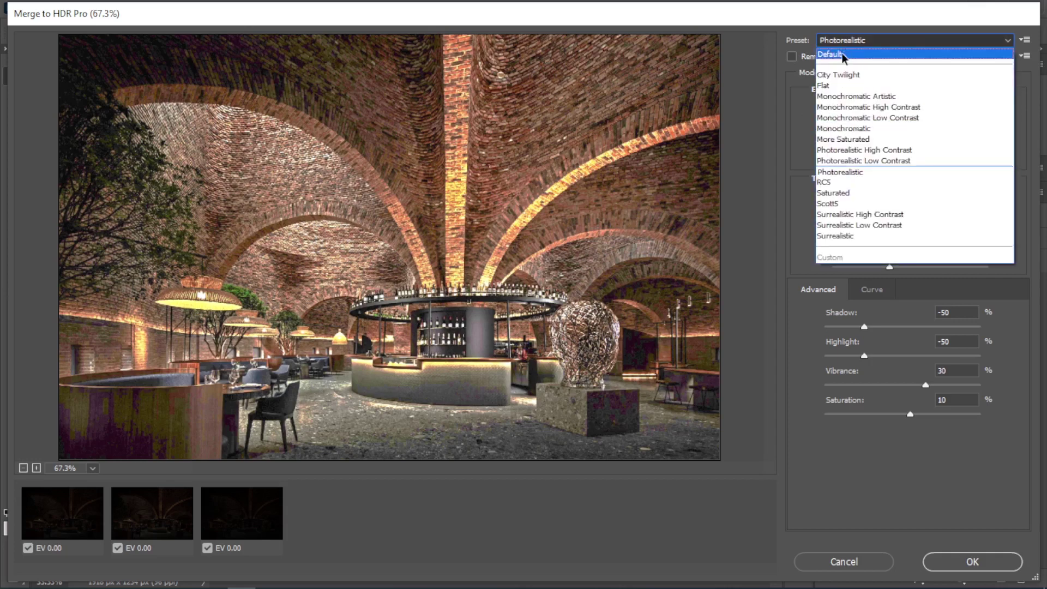
click(843, 54)
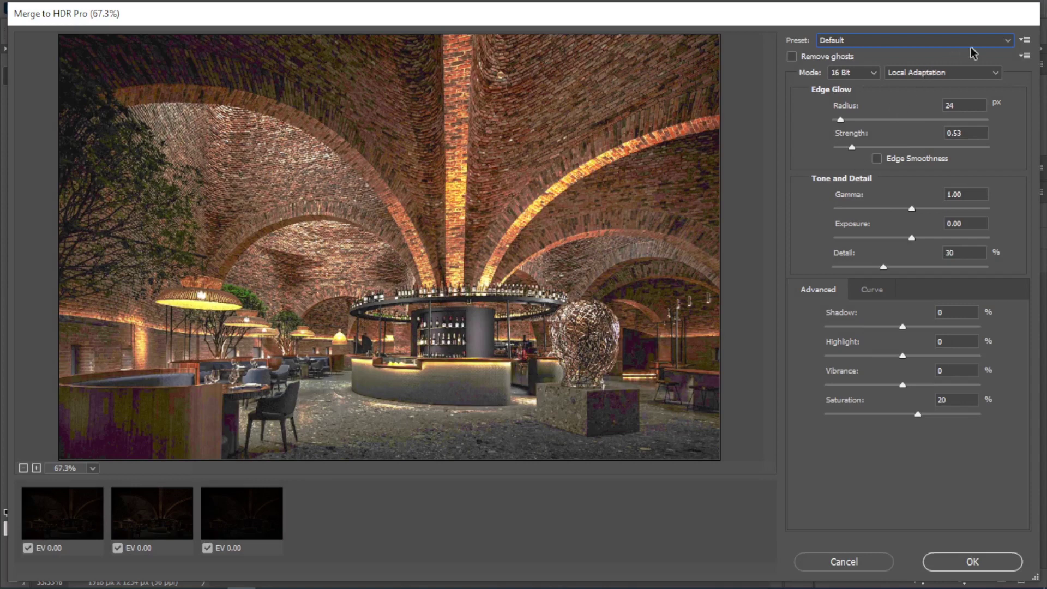
click(991, 47)
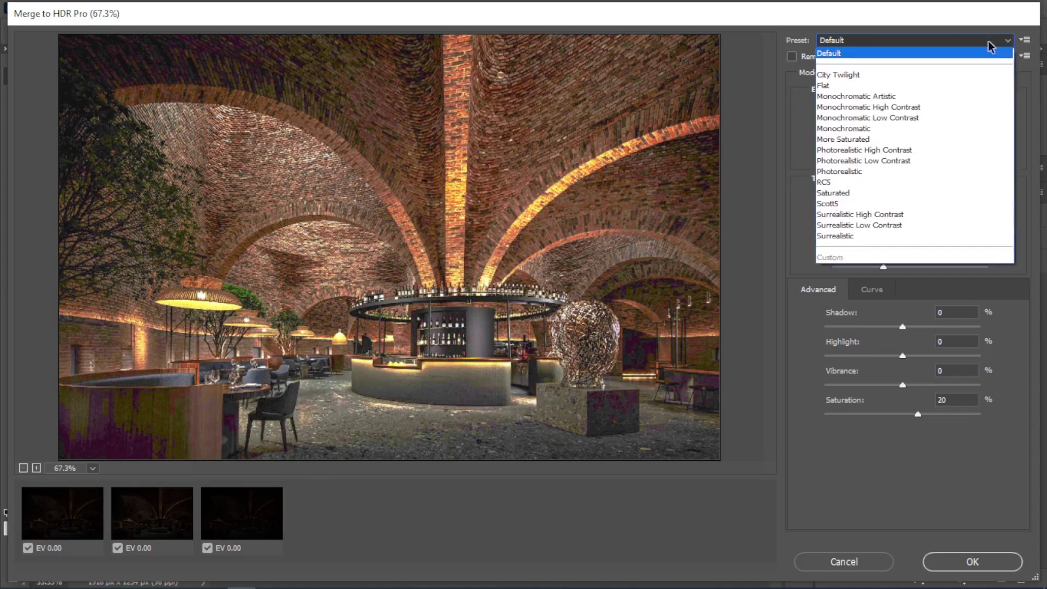
click(851, 255)
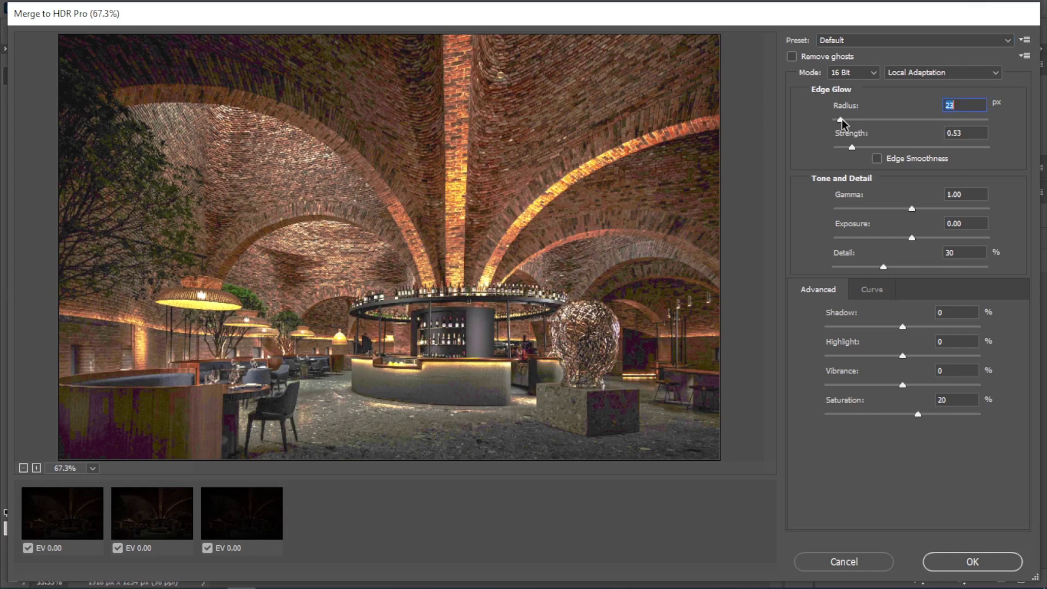
Set Edge Glow Radius to 78 px and Strength to 1.02, with Edge Smoothness enabled.
drag(842, 121, 860, 124)
click(851, 148)
drag(853, 151, 871, 150)
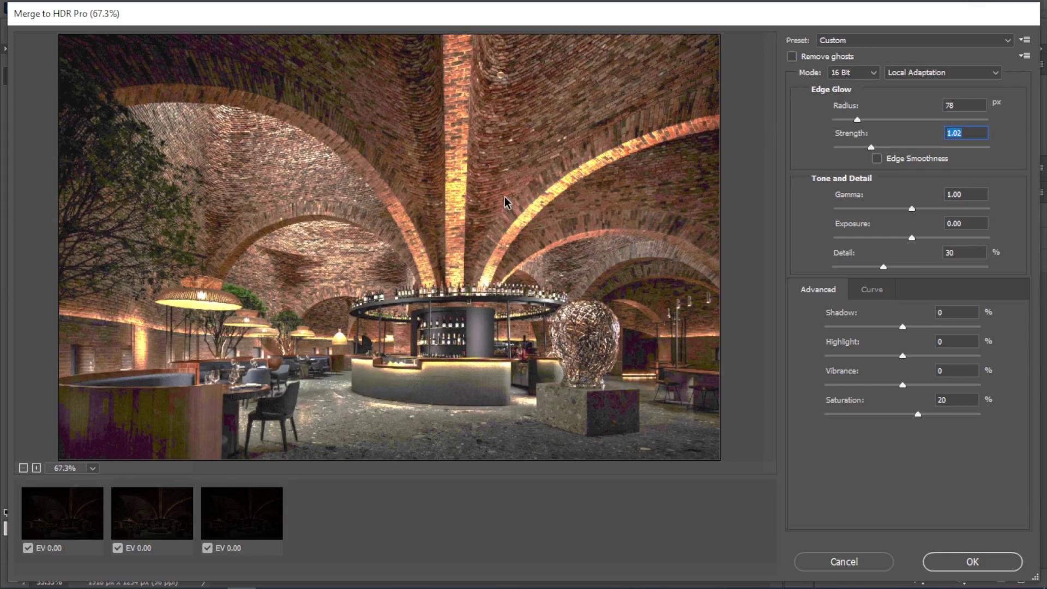
click(507, 203)
click(876, 159)
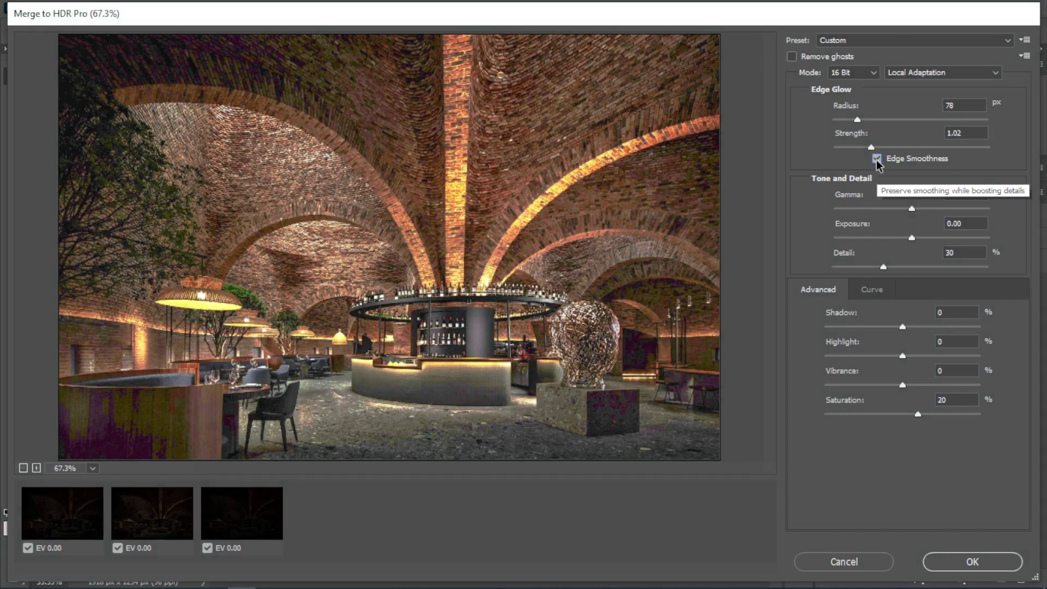
click(876, 159)
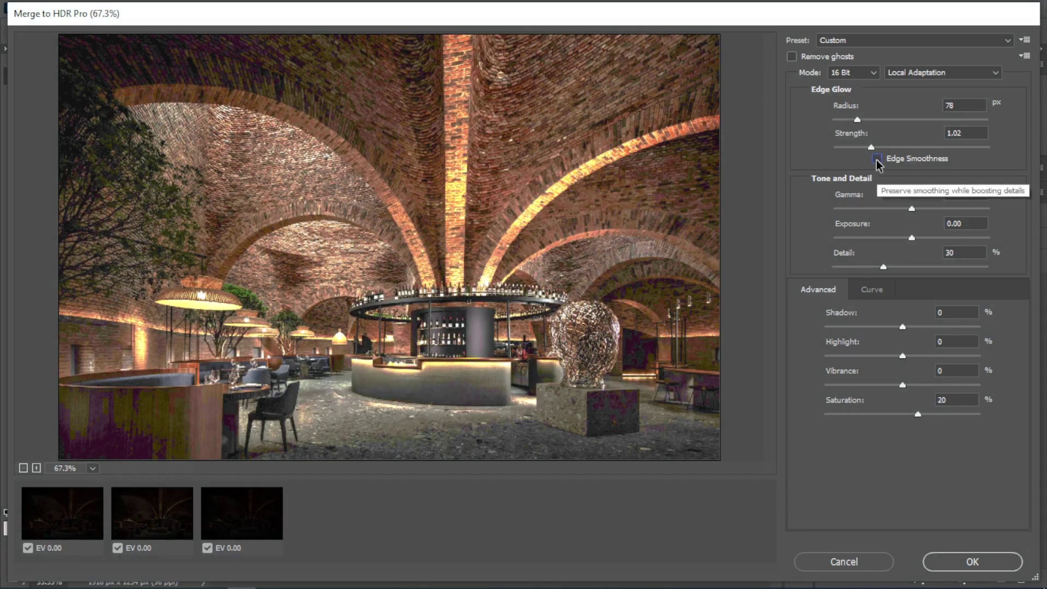
click(876, 159)
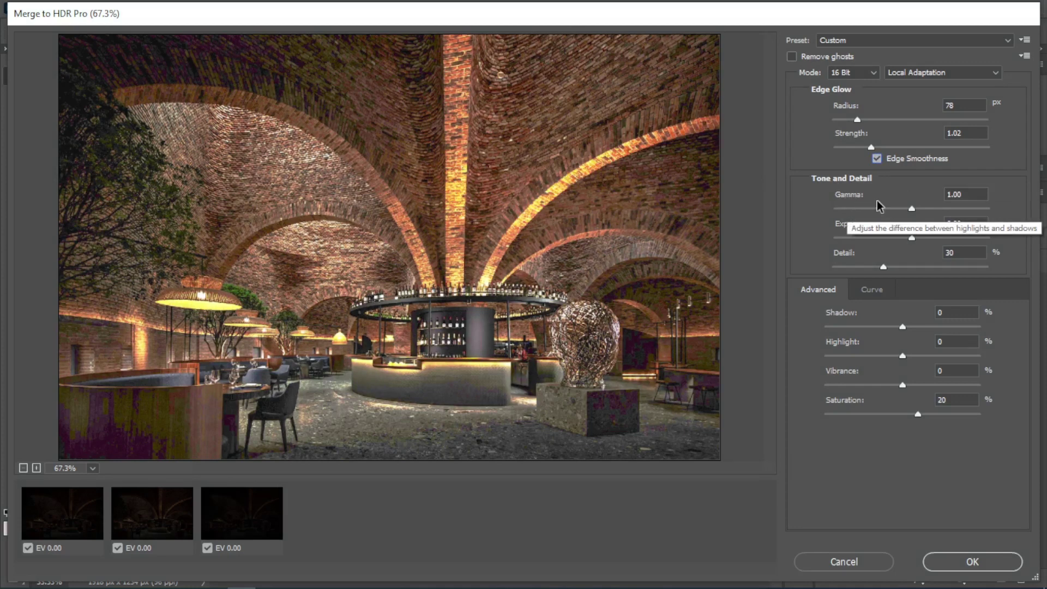
Drag the Tone and Detail sliders to Gamma 1.32, Exposure 0.30 and Detail 86%.
click(910, 210)
drag(910, 208, 897, 208)
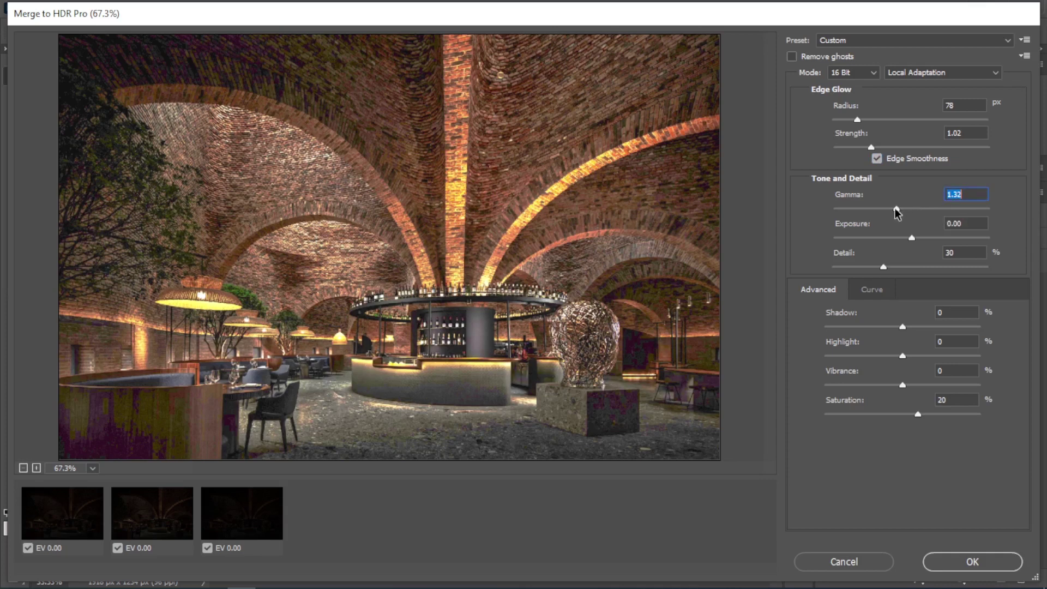
click(895, 209)
drag(909, 236, 916, 238)
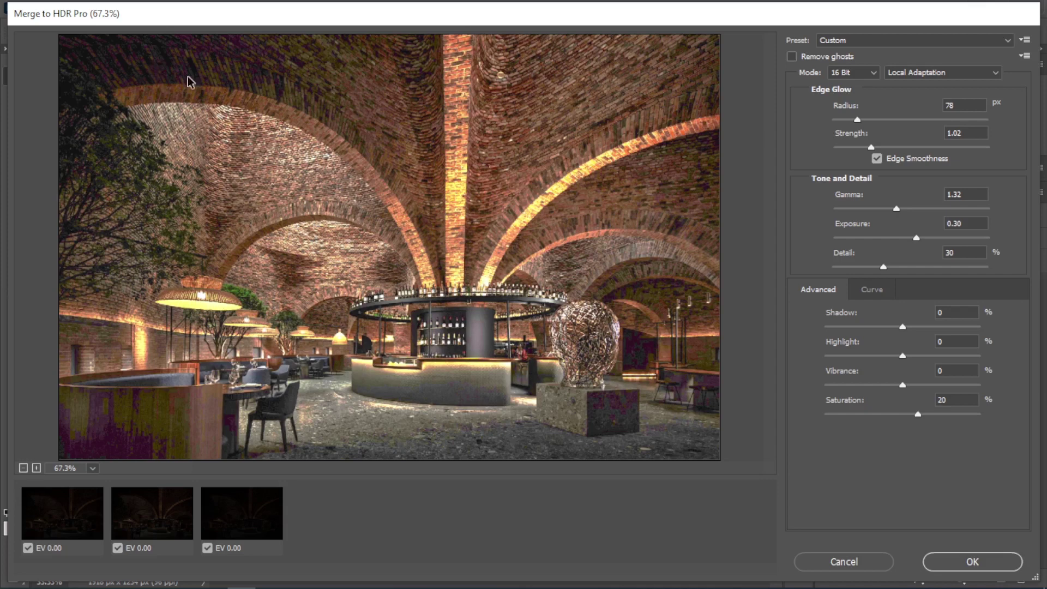
click(883, 267)
drag(883, 267, 896, 267)
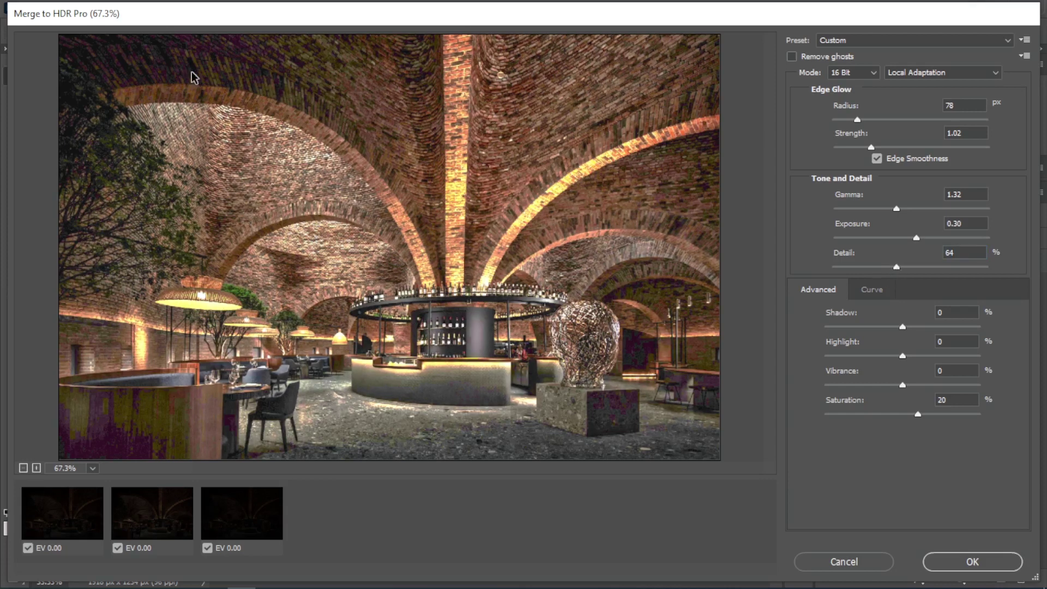
drag(891, 268, 904, 267)
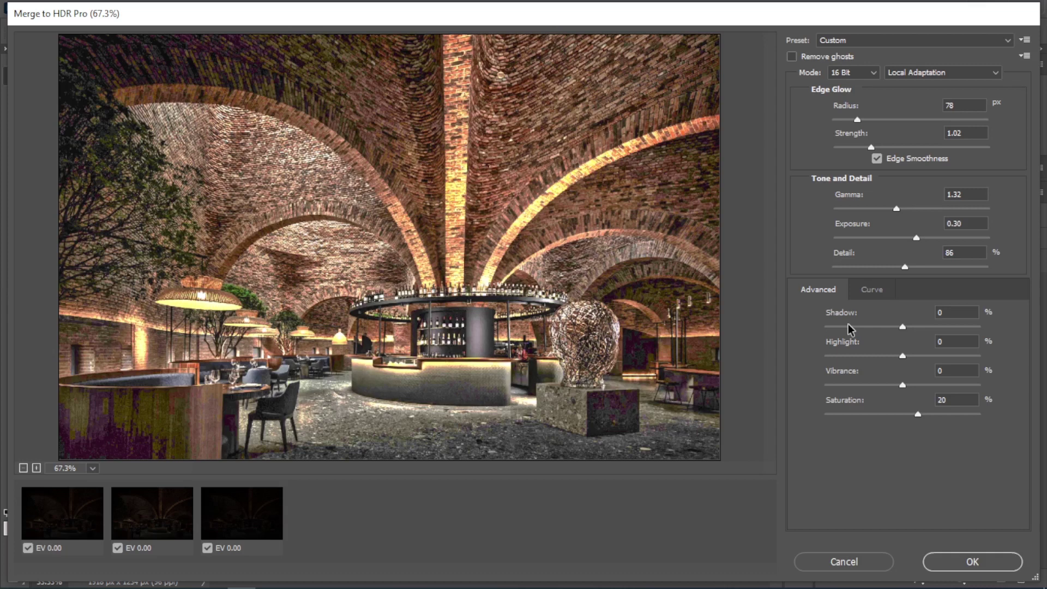
Drag the Advanced Shadow slider to -20% and the Highlight slider down to -35%.
drag(903, 327, 887, 327)
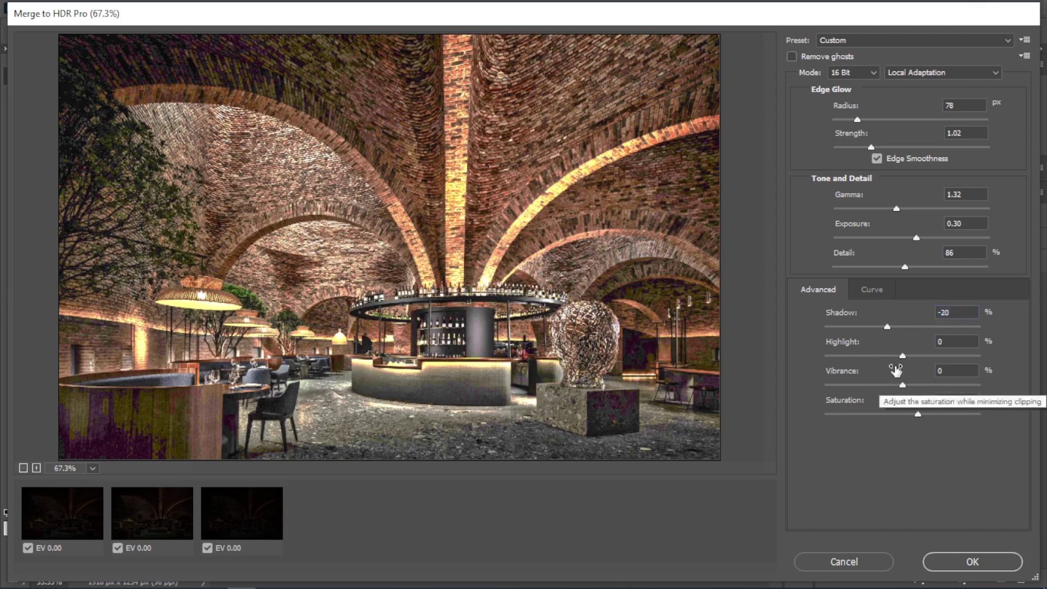
drag(903, 359, 889, 357)
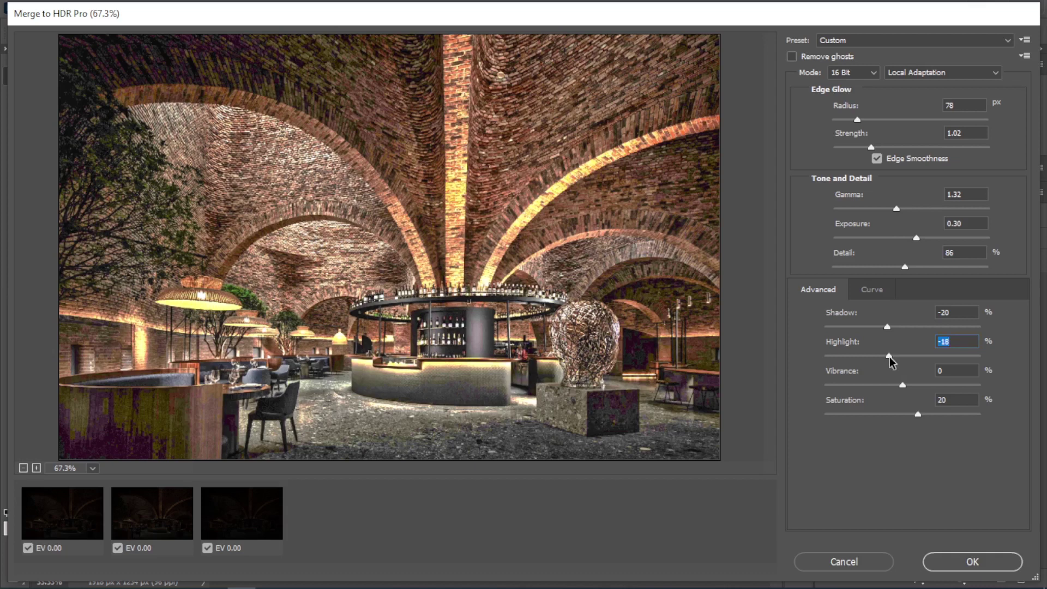
drag(889, 358, 878, 362)
Raise the midtones with a curve point at Input 38%, Output 44%, and apply the HDR merge.
click(872, 290)
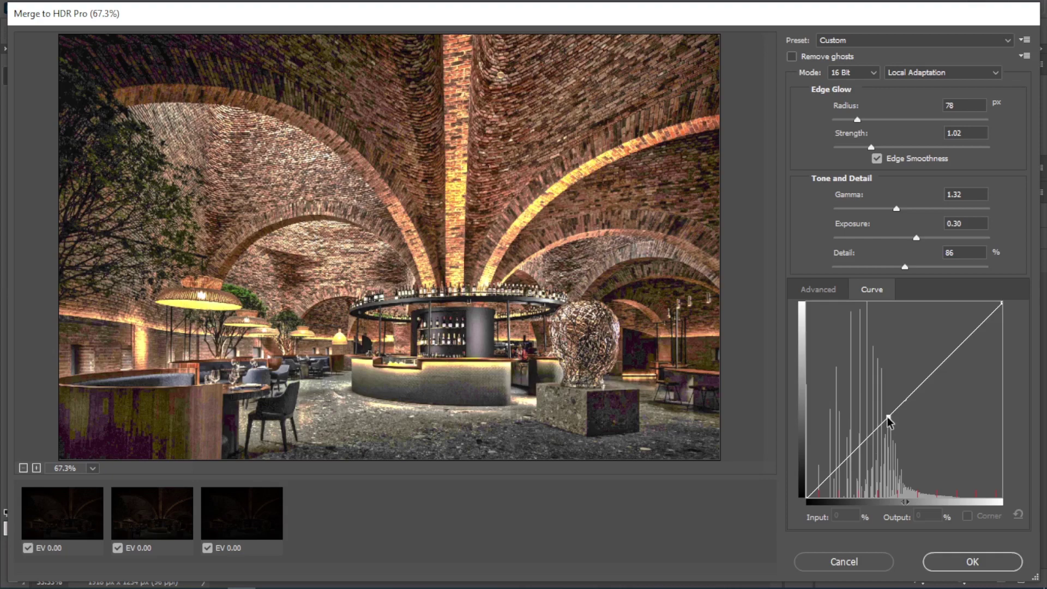
drag(888, 419, 884, 411)
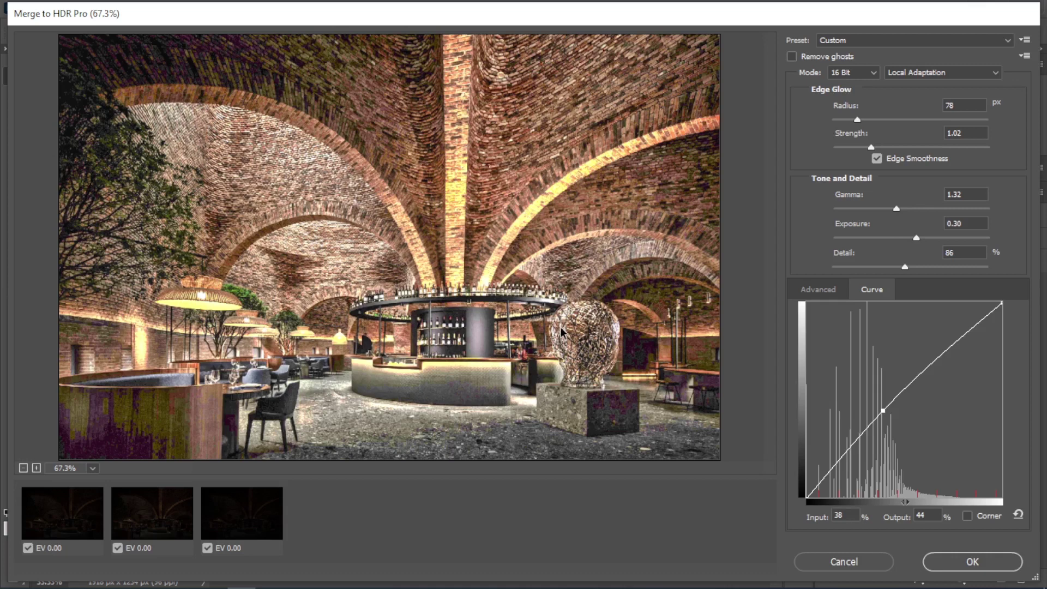
click(972, 563)
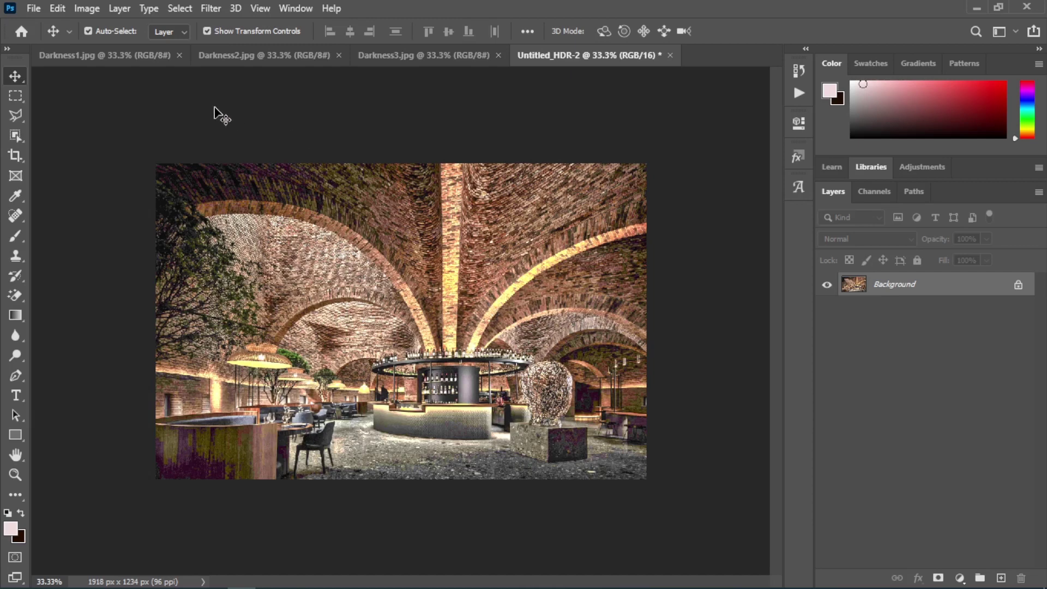
Switch to the original Darkness1.jpg exposure document.
click(82, 57)
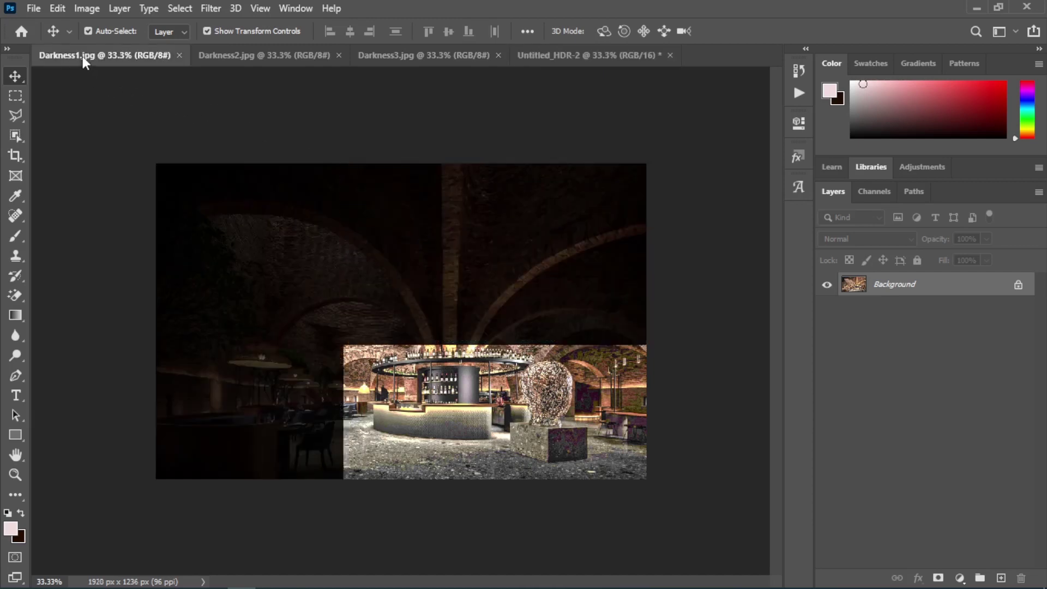
click(237, 58)
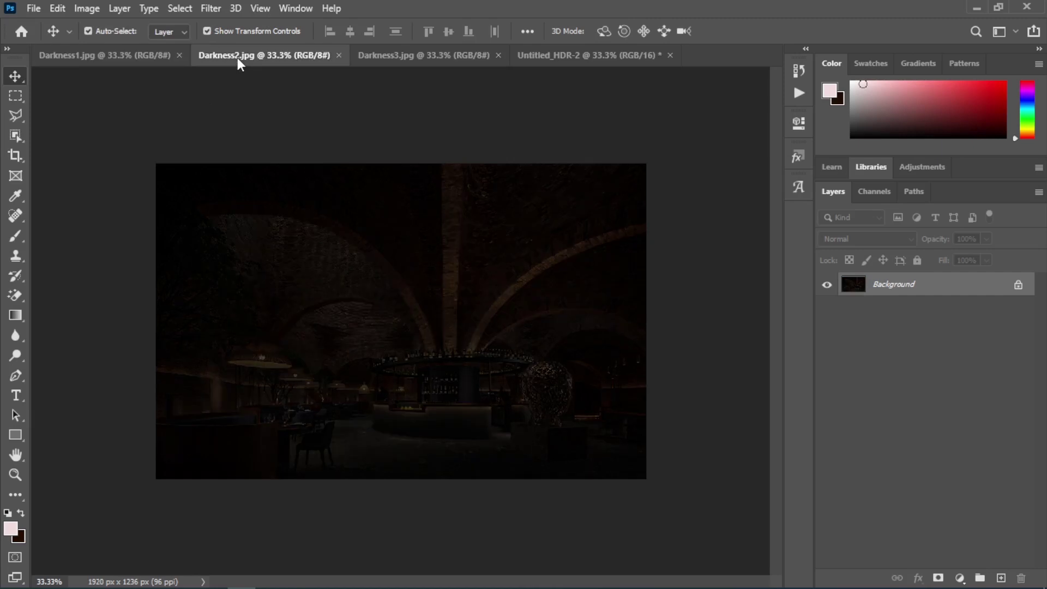
click(401, 58)
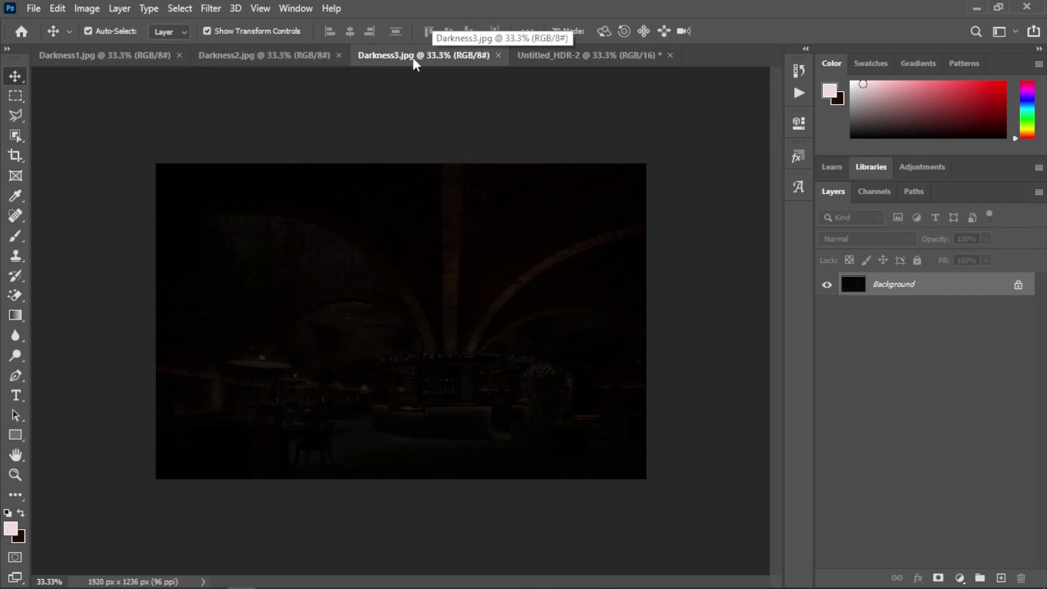
click(567, 56)
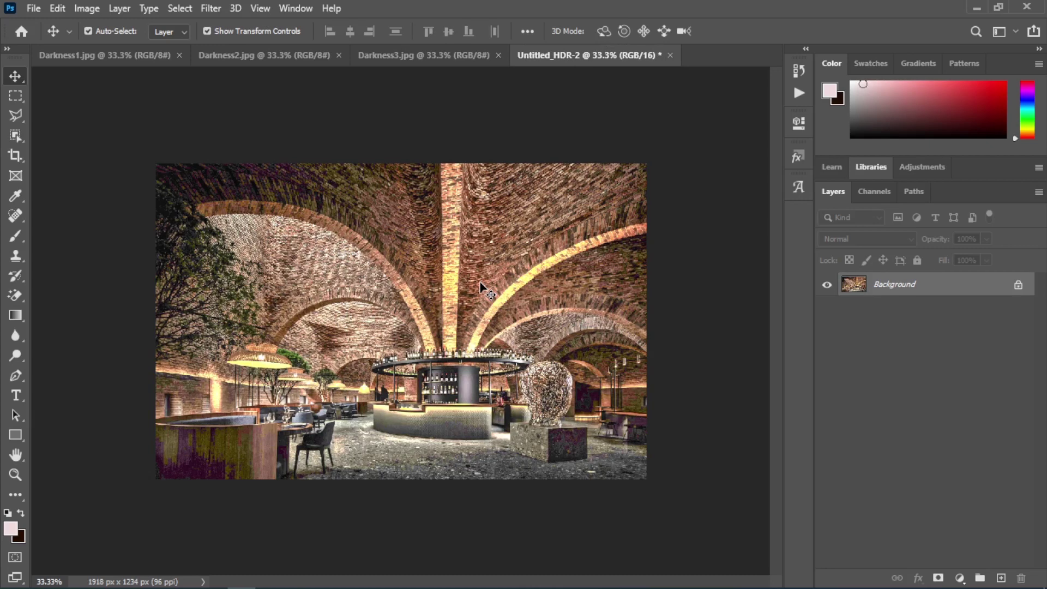
scroll(480, 285, up, 2)
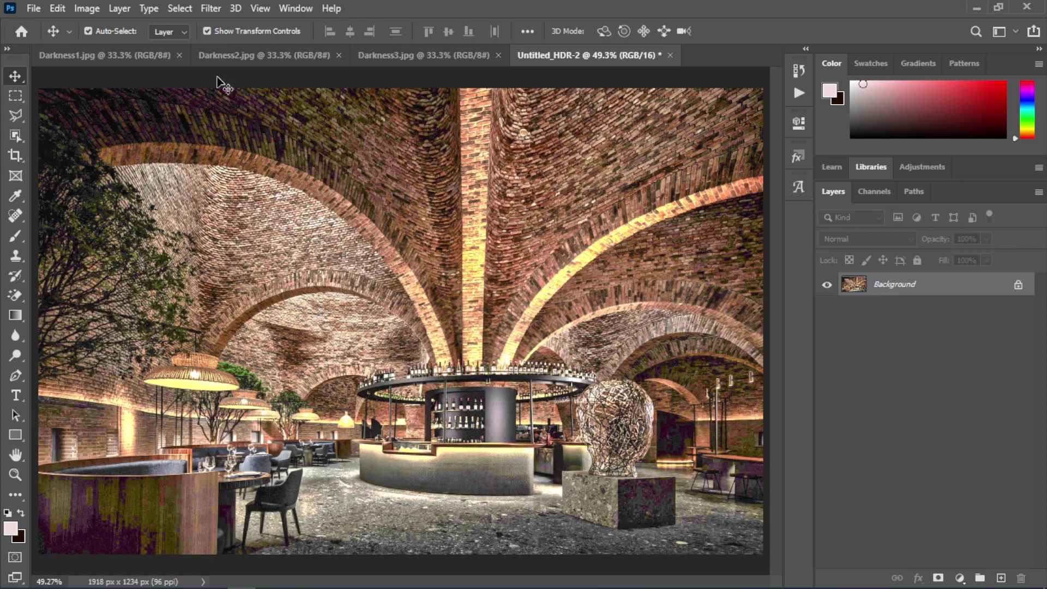
Show the Filter menu's commands over the Untitled_HDR-2 image.
click(211, 10)
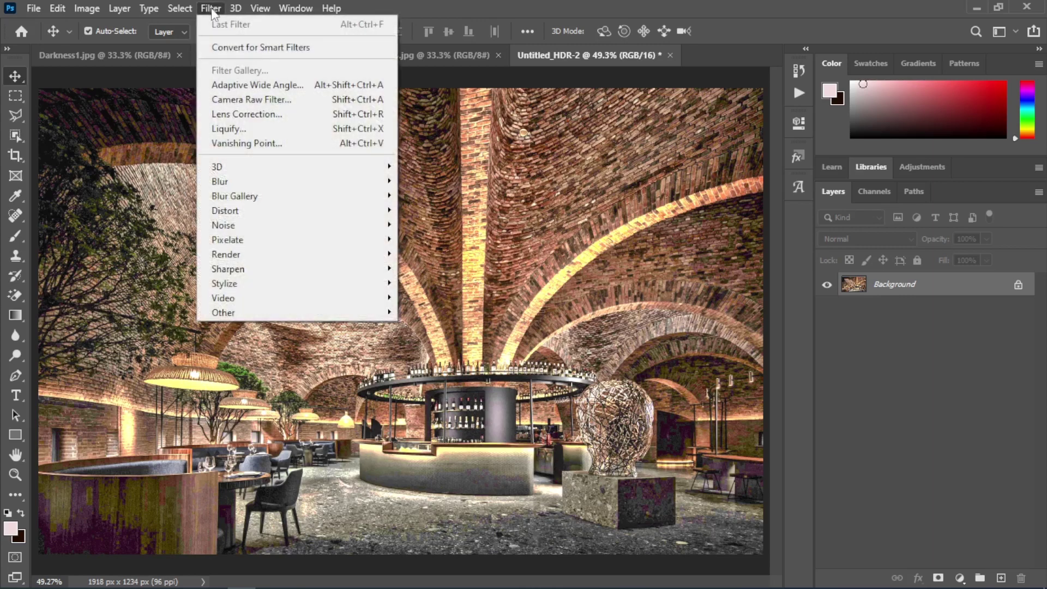